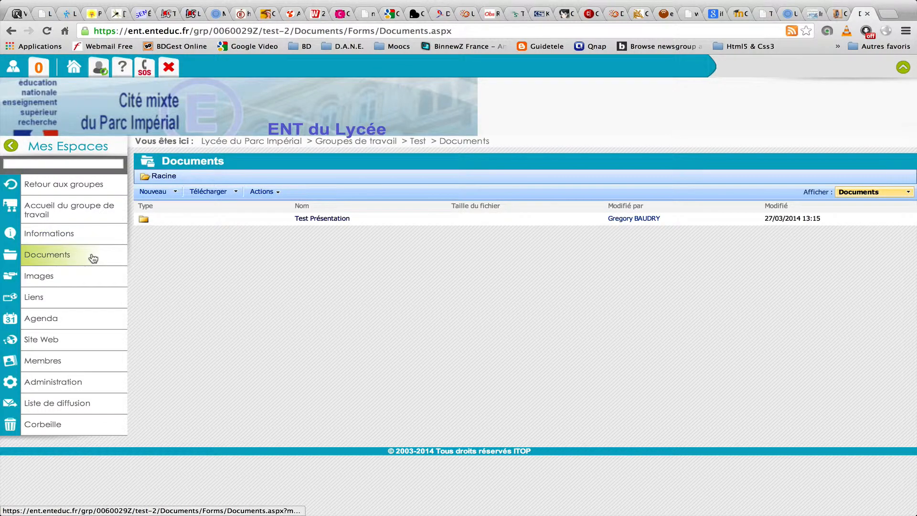
Step: Copy the ENT group Documents address up to /Documents, then switch to the Finder desktop space
{"action": "left_click", "coordinate": [95, 31]}
{"action": "left_click", "coordinate": [95, 31]}
{"action": "left_click_drag", "start_coordinate": [95, 30], "coordinate": [637, 17]}
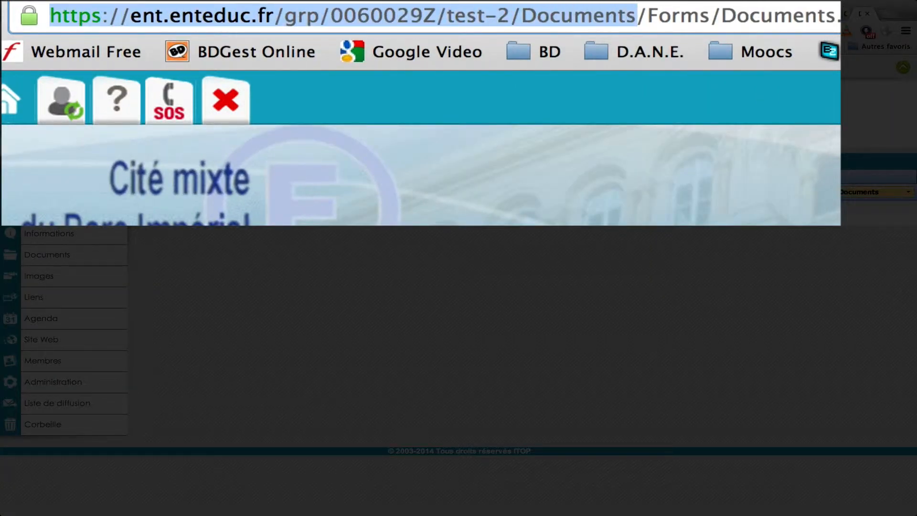
{"action": "right_click", "coordinate": [509, 17]}
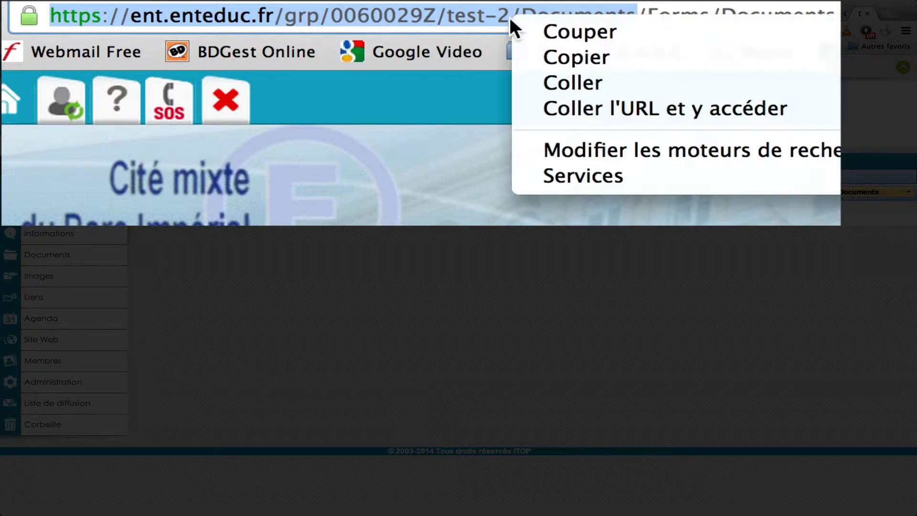
{"action": "left_click", "coordinate": [558, 56]}
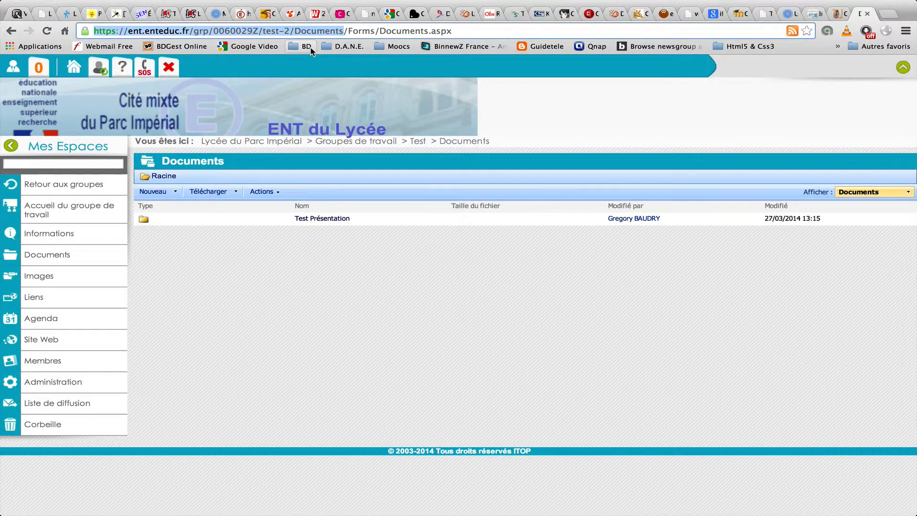
{"action": "key", "text": "ctrl+Left"}
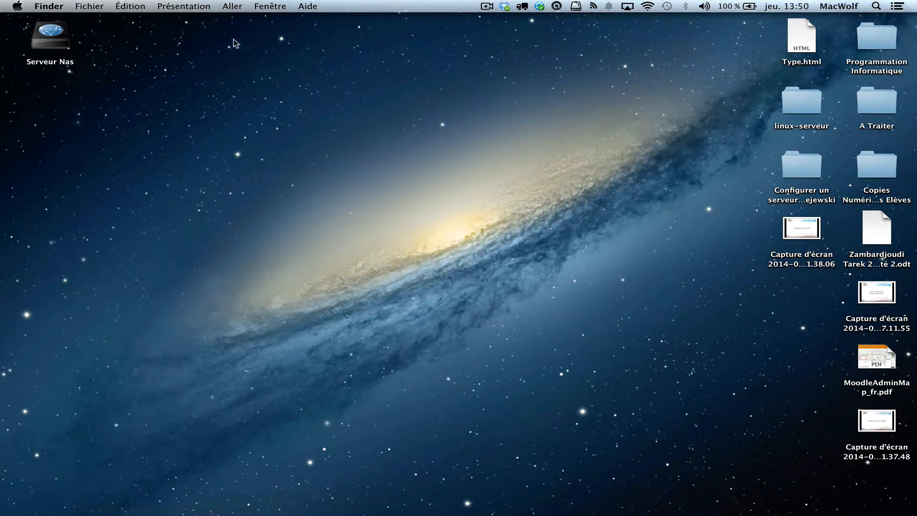
Step: Connect Finder to the pasted ENT Documents server address, saving it as a favourite server
{"action": "left_click", "coordinate": [234, 9]}
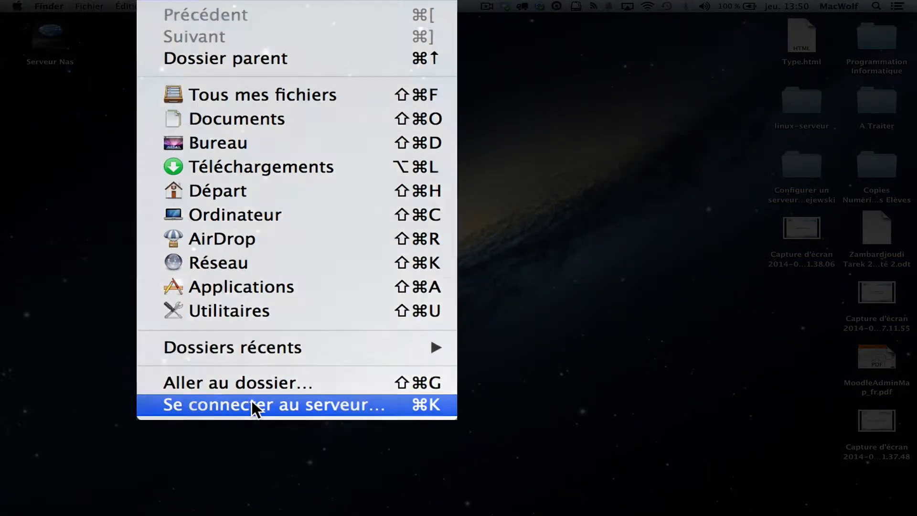
{"action": "left_click", "coordinate": [252, 404]}
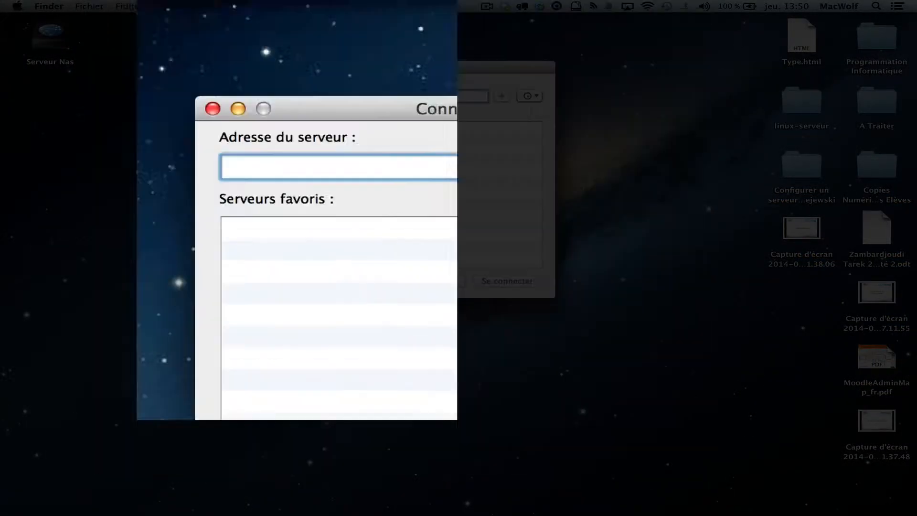
{"action": "left_click", "coordinate": [232, 7]}
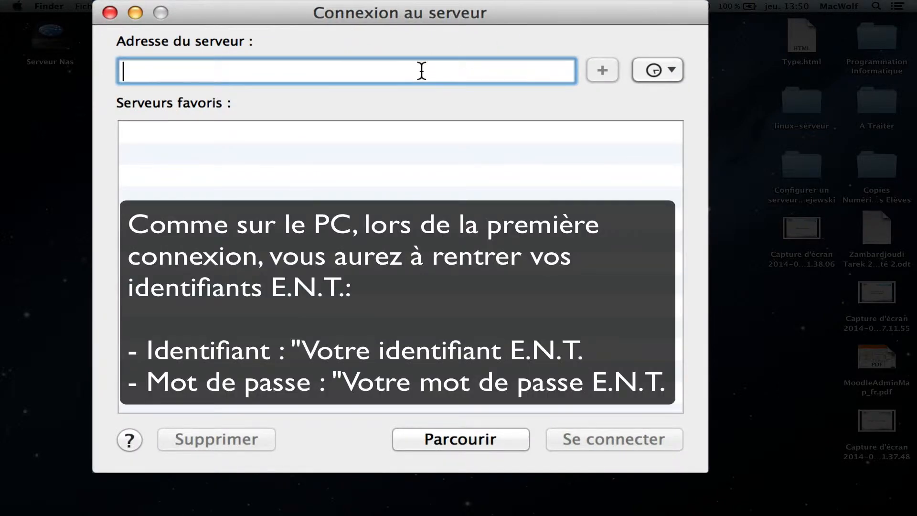
{"action": "key", "text": "super+v"}
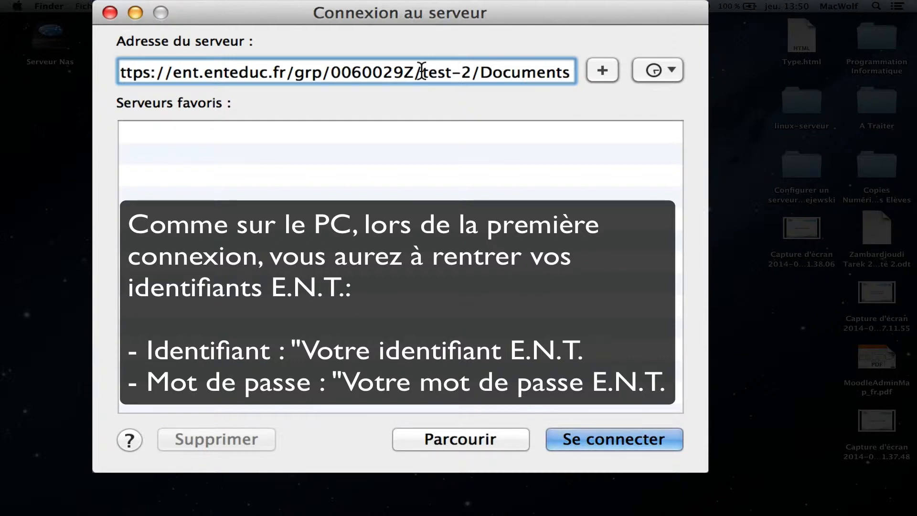
{"action": "left_click", "coordinate": [600, 70]}
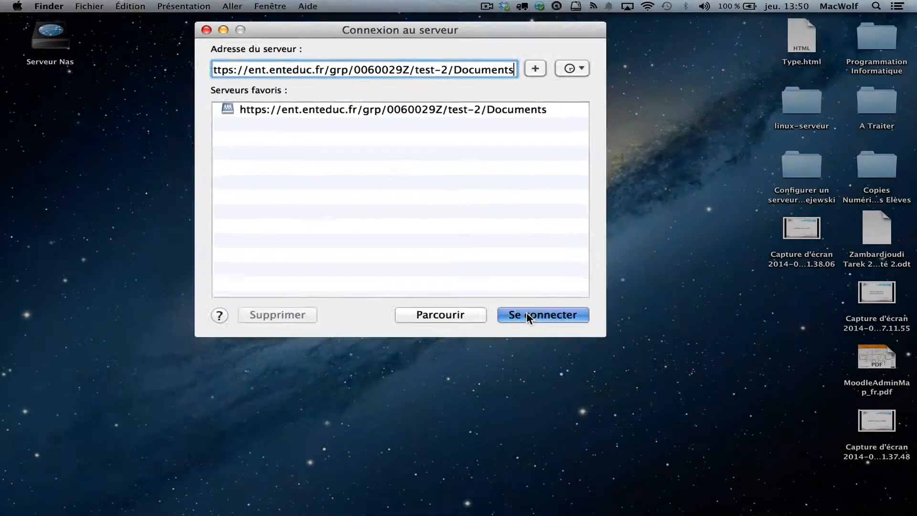
{"action": "left_click", "coordinate": [591, 436]}
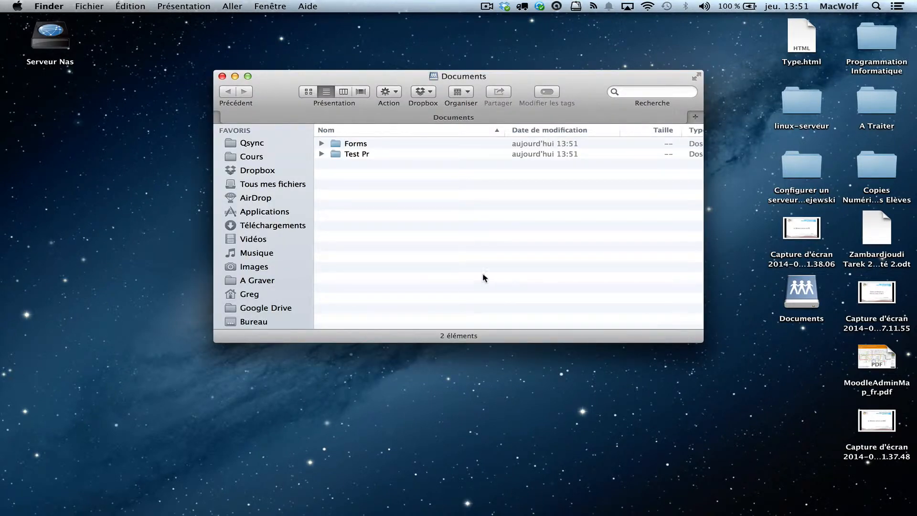
Step: Try renaming the folder to 'présentation' and dismiss the name-already-exists warning
{"action": "left_click", "coordinate": [355, 154]}
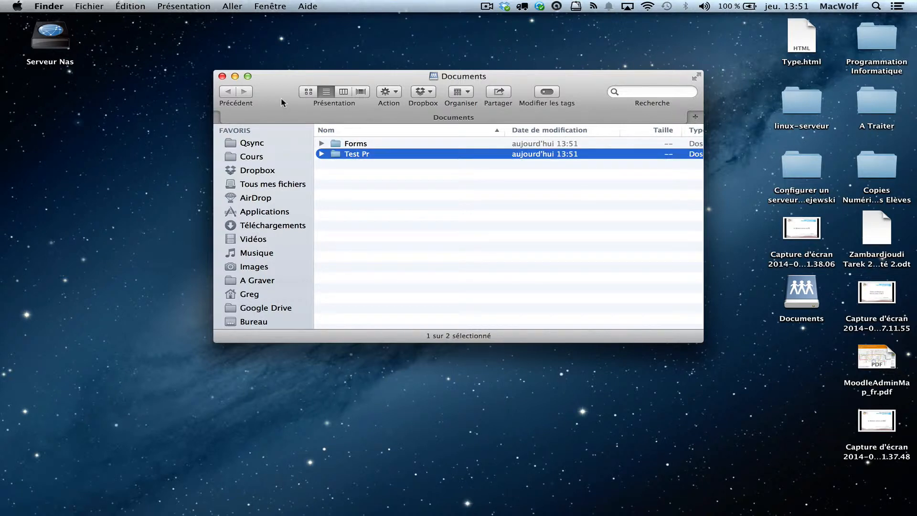
{"action": "left_click_drag", "start_coordinate": [282, 102], "coordinate": [220, 71]}
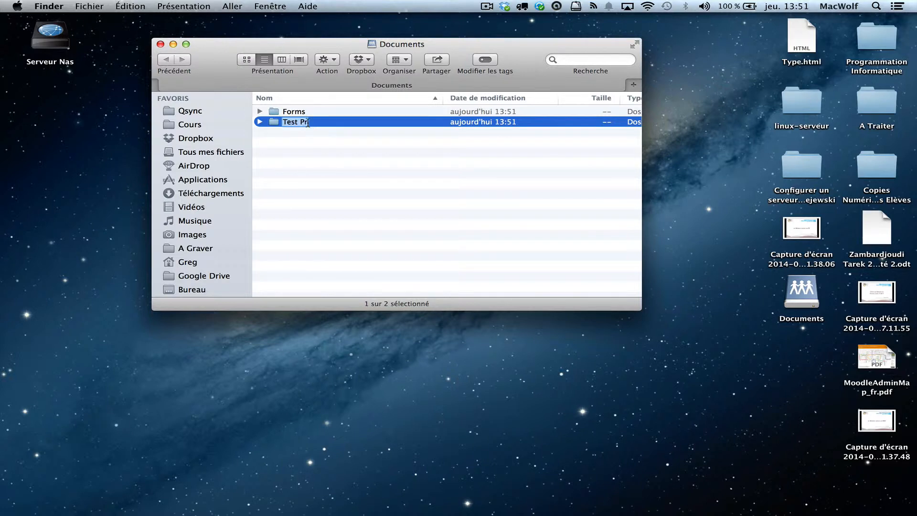
{"action": "key", "text": "Right"}
{"action": "type", "text": "ésentation"}
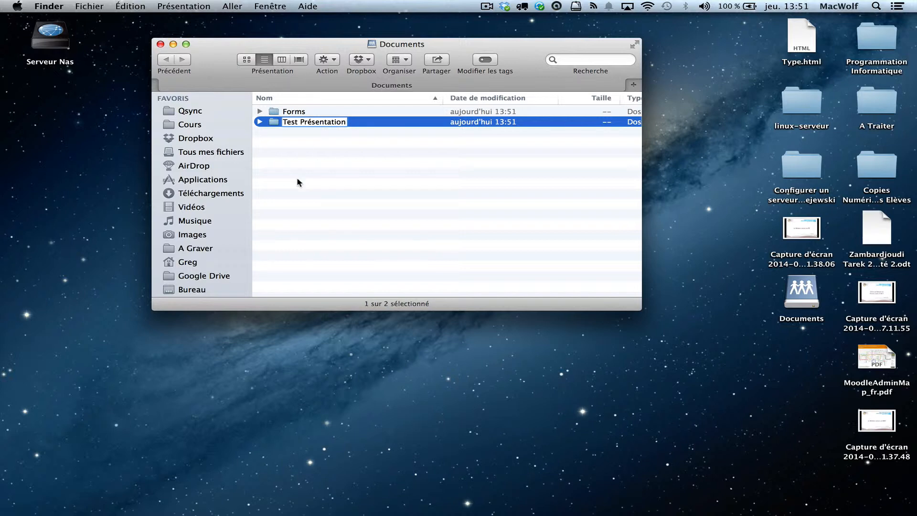
{"action": "key", "text": "Return"}
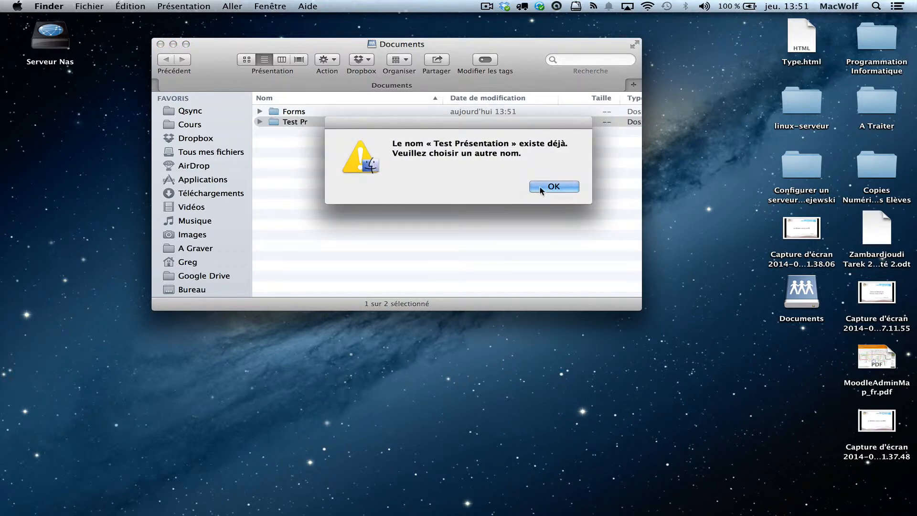
{"action": "left_click", "coordinate": [540, 187]}
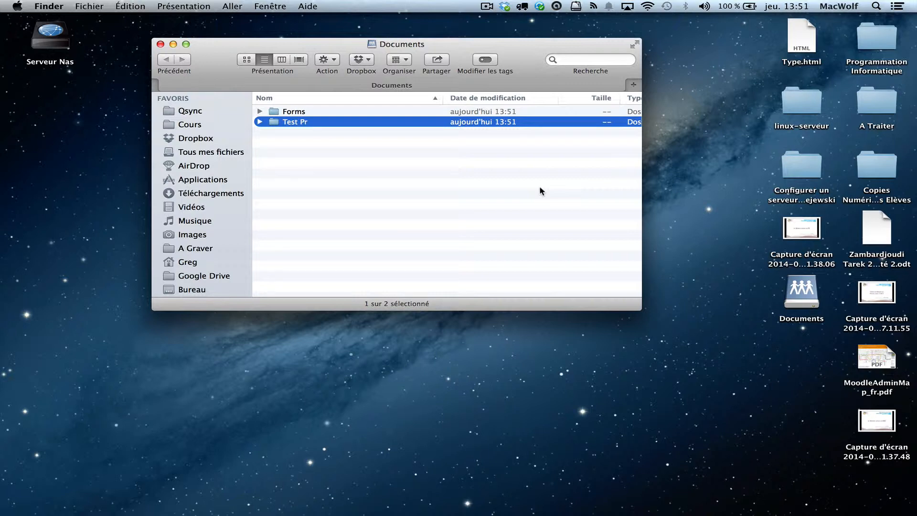
Step: Create a new folder named 'nouveau doc' in the Documents volume
{"action": "right_click", "coordinate": [265, 167]}
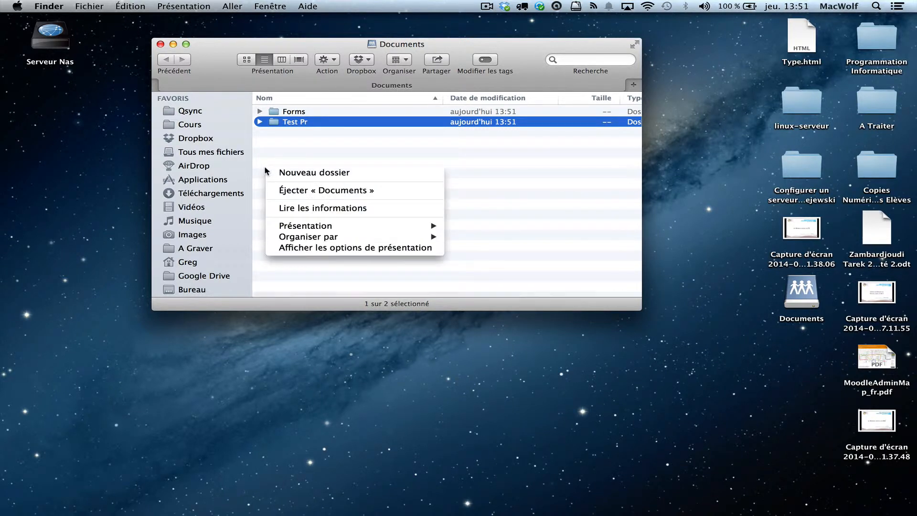
{"action": "left_click", "coordinate": [306, 174]}
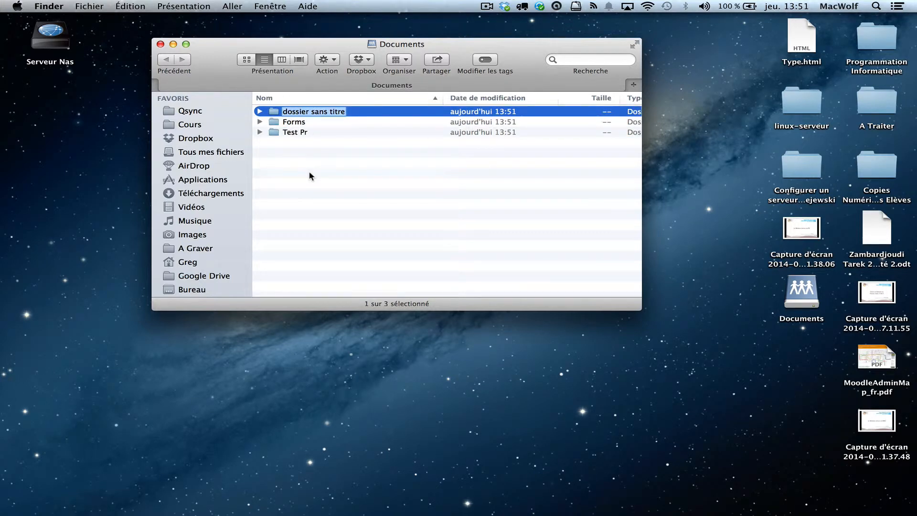
{"action": "type", "text": "nouv"}
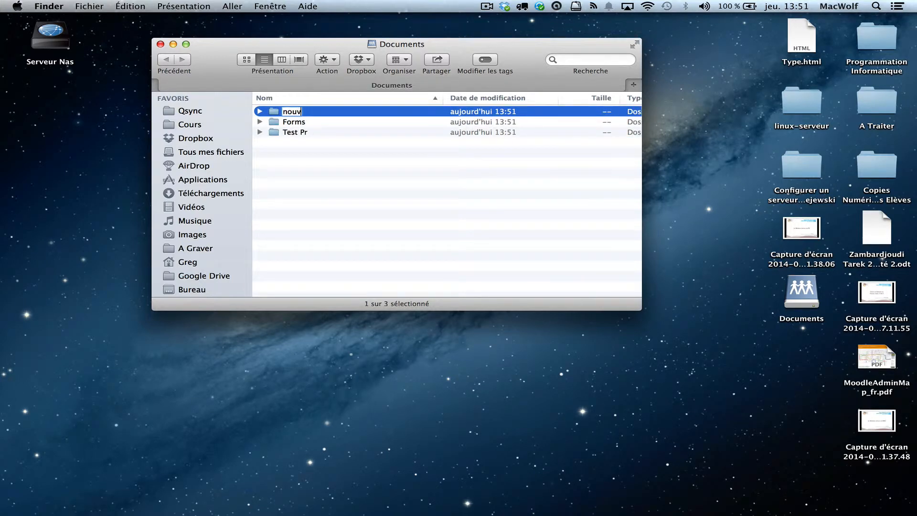
{"action": "type", "text": "eau doc"}
{"action": "key", "text": "Escape"}
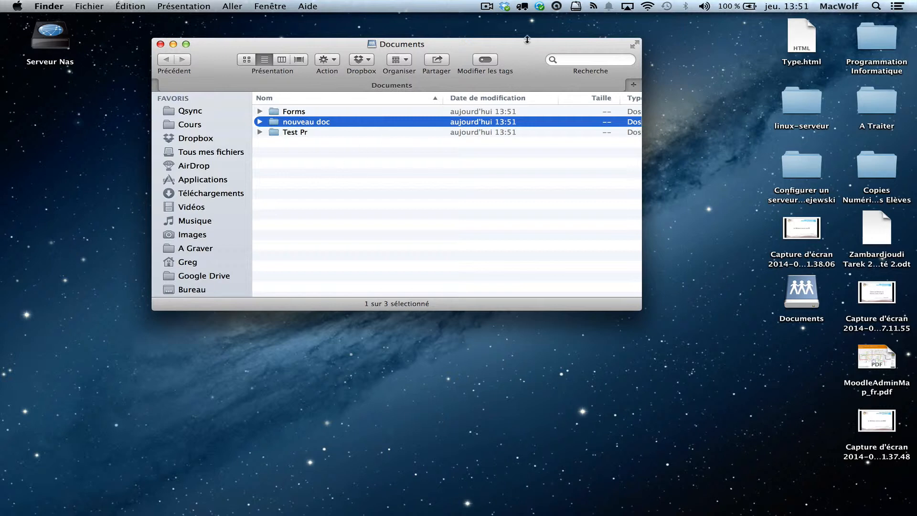
Step: Launch Transmit and add a new WebDAV favourite named 'Ent test'
{"action": "left_click", "coordinate": [522, 7]}
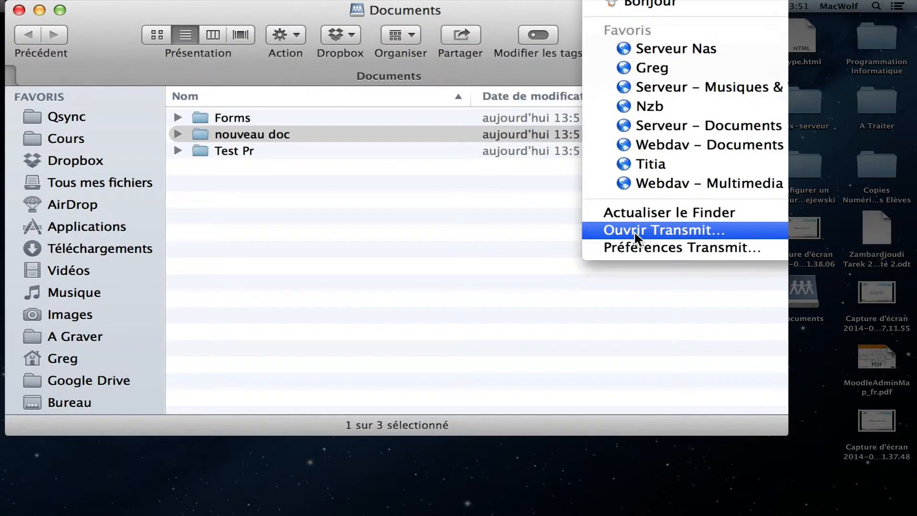
{"action": "left_click", "coordinate": [635, 231]}
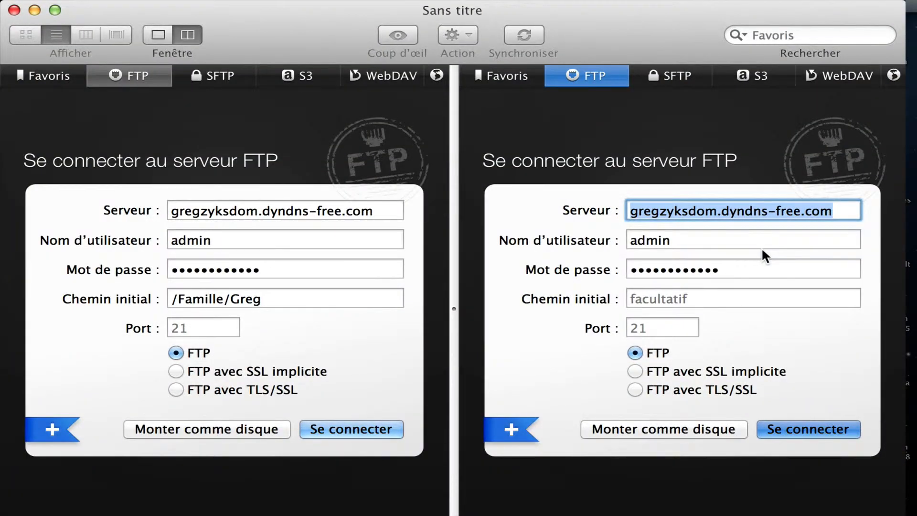
{"action": "left_click", "coordinate": [367, 74]}
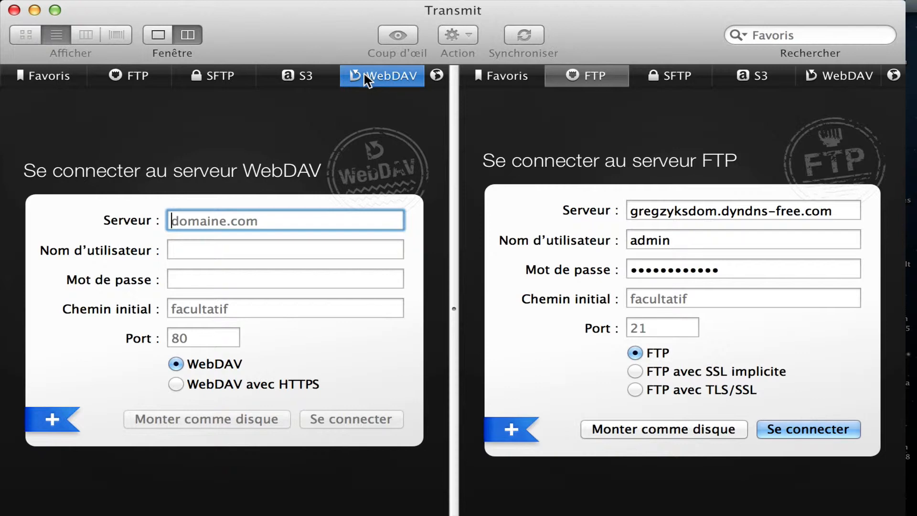
{"action": "left_click", "coordinate": [46, 420]}
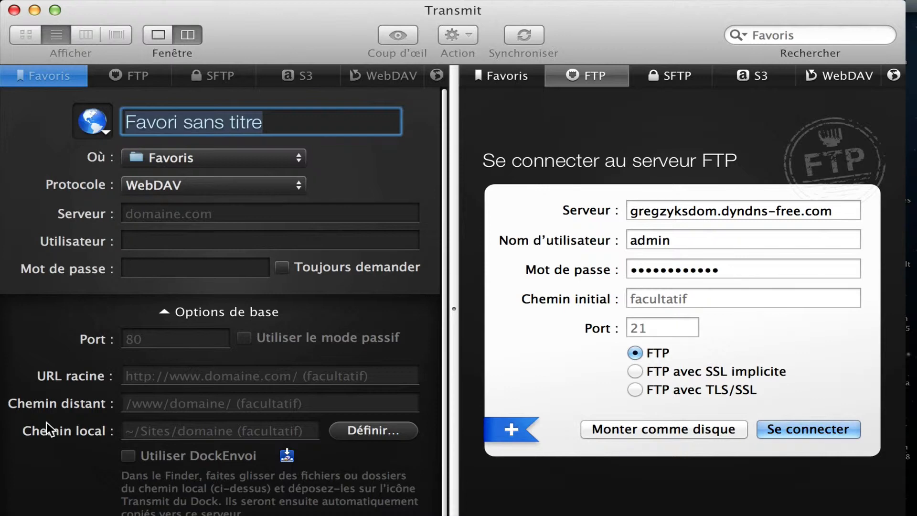
{"action": "type", "text": "Ent test"}
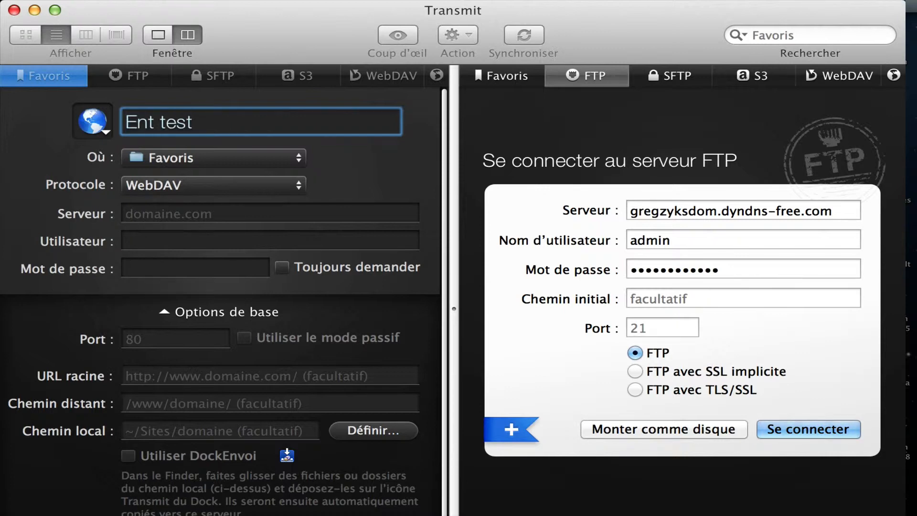
{"action": "left_click", "coordinate": [159, 214]}
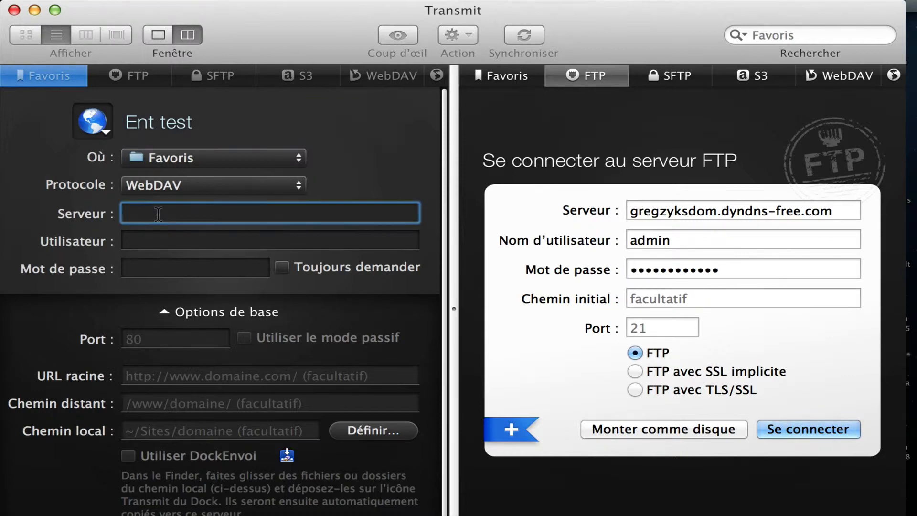
Step: Paste the ENT WebDAV address as server, enter the ENT username and password, and save
{"action": "type", "text": "ent.enteduc.fr"}
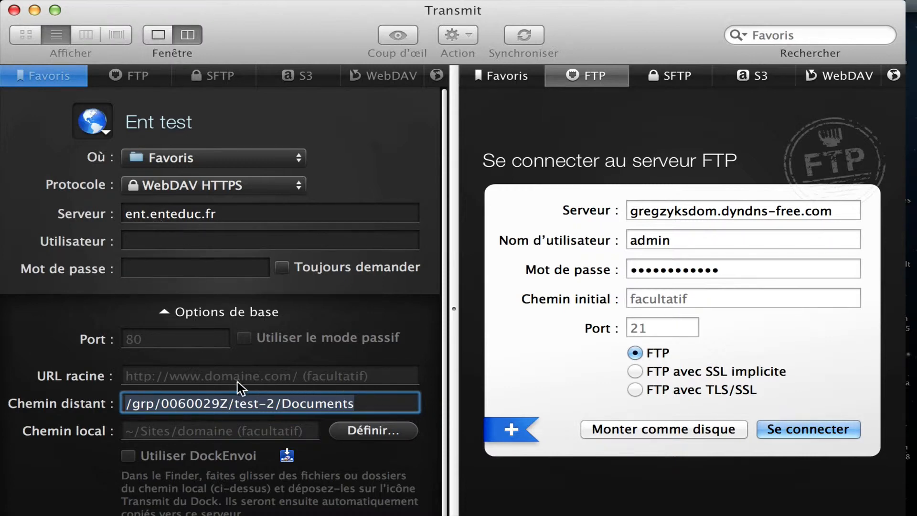
{"action": "left_click", "coordinate": [174, 218]}
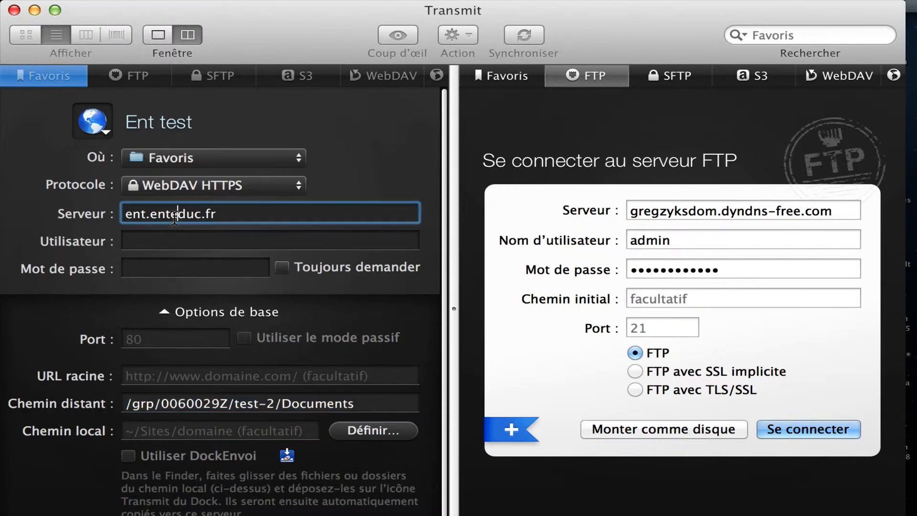
{"action": "left_click", "coordinate": [158, 240]}
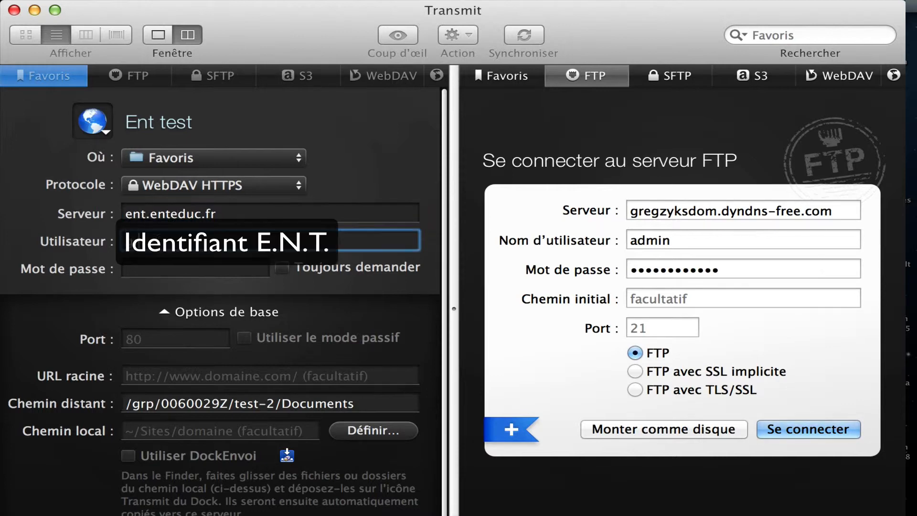
{"action": "left_click", "coordinate": [157, 270]}
{"action": "type", "text": "••"}
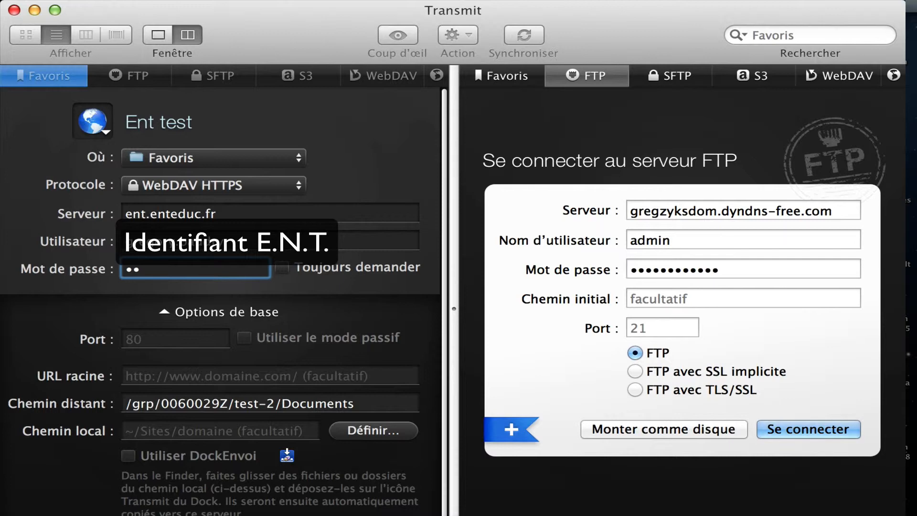
{"action": "type", "text": "••••••••"}
{"action": "key", "text": "Return"}
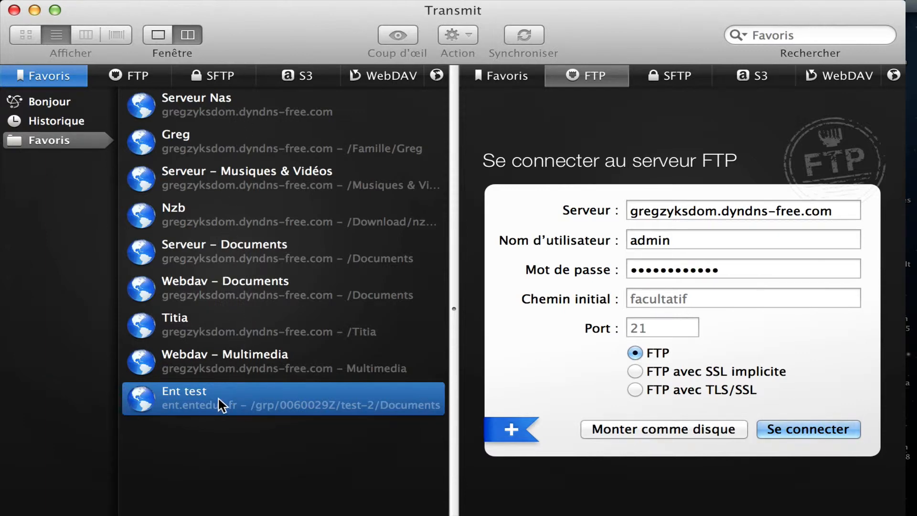
Step: Open the Ent test favourite and drop the desktop's MoodleAdminMap_fr.pdf onto the nouveau doc folder
{"action": "left_click", "coordinate": [498, 74]}
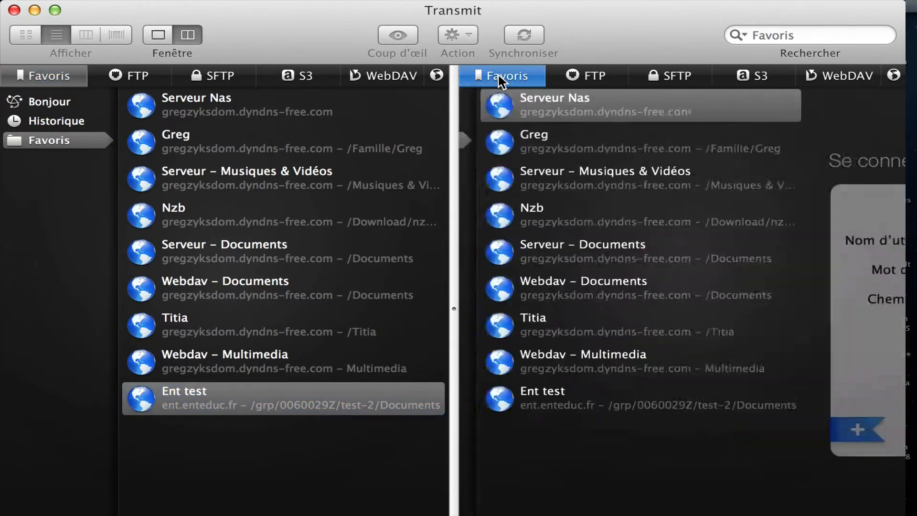
{"action": "left_click", "coordinate": [181, 398]}
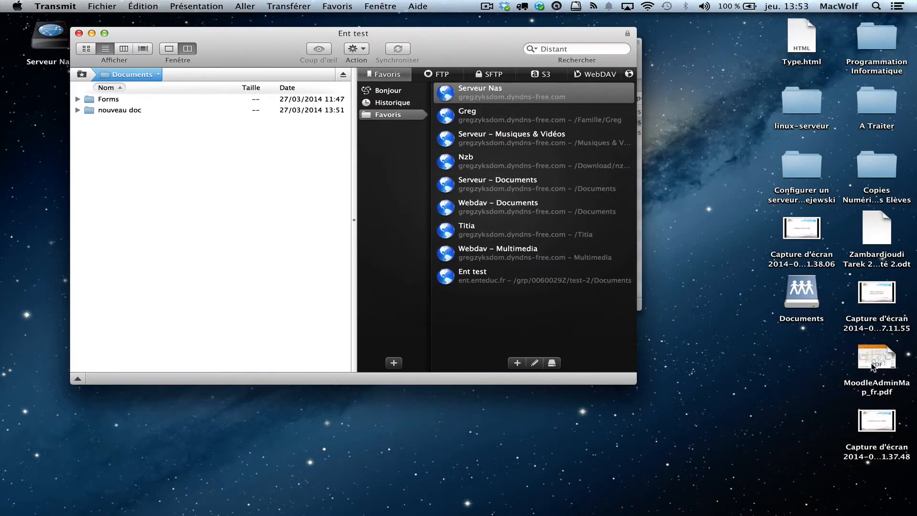
{"action": "left_click", "coordinate": [873, 364]}
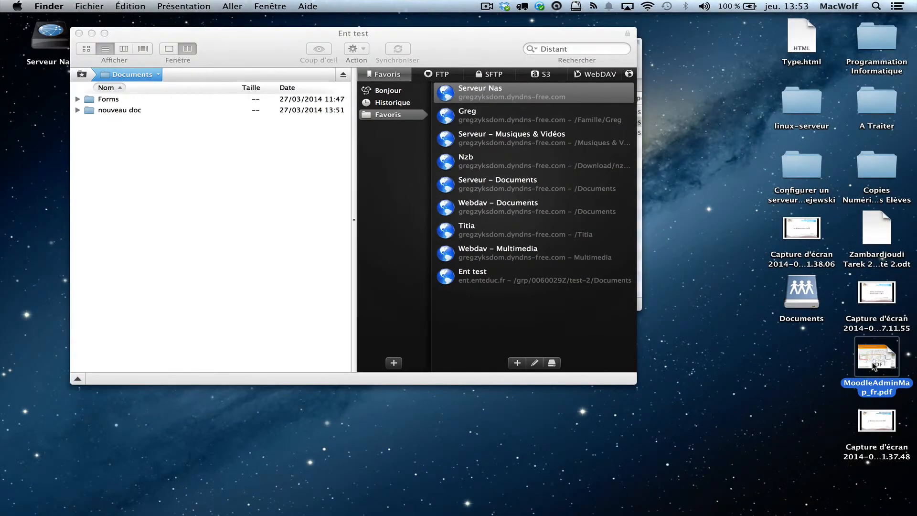
{"action": "left_click_drag", "start_coordinate": [873, 365], "coordinate": [116, 111]}
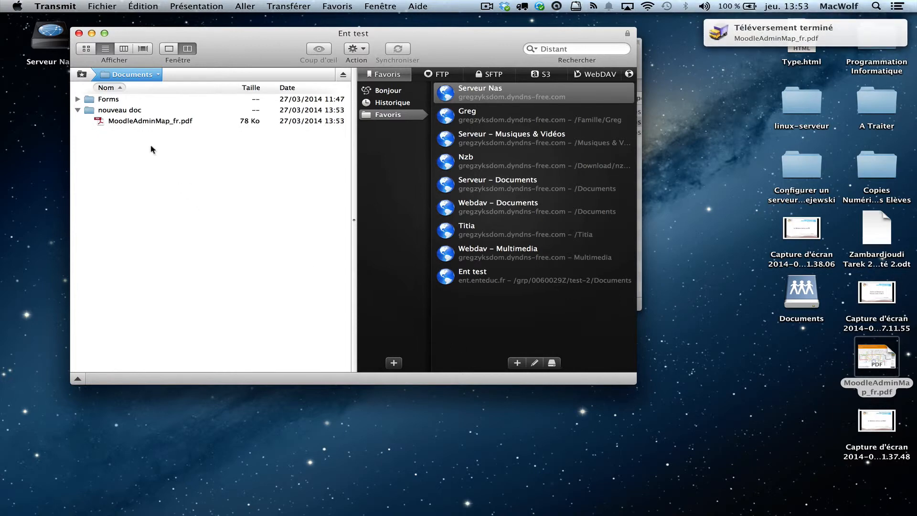
{"action": "left_click", "coordinate": [136, 123]}
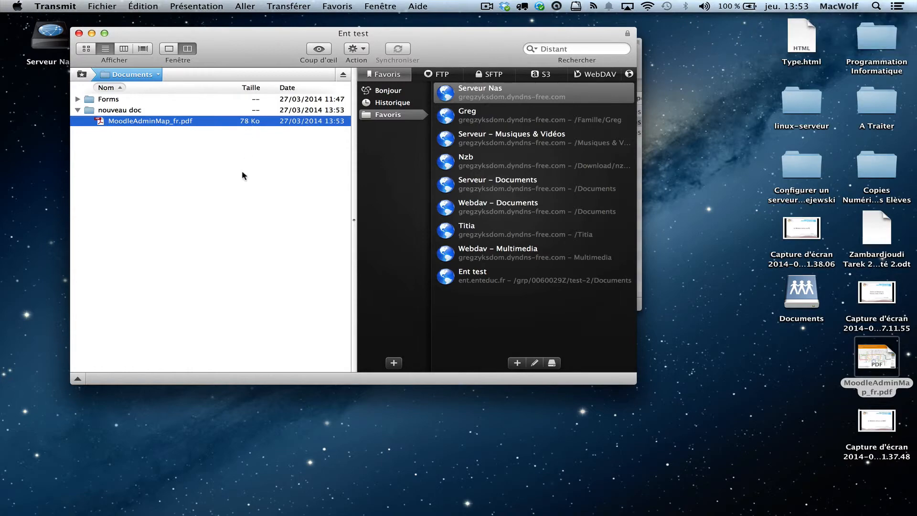
Step: Reload the ENT Documents page and open nouveau doc to see MoodleAdminMap_fr, then return to the desktop
{"action": "key", "text": "ctrl+Right"}
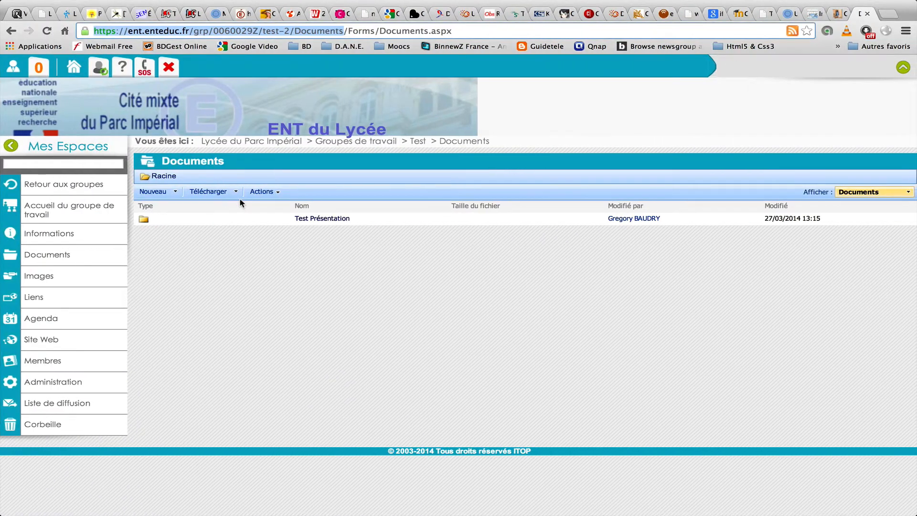
{"action": "key", "text": "super+r"}
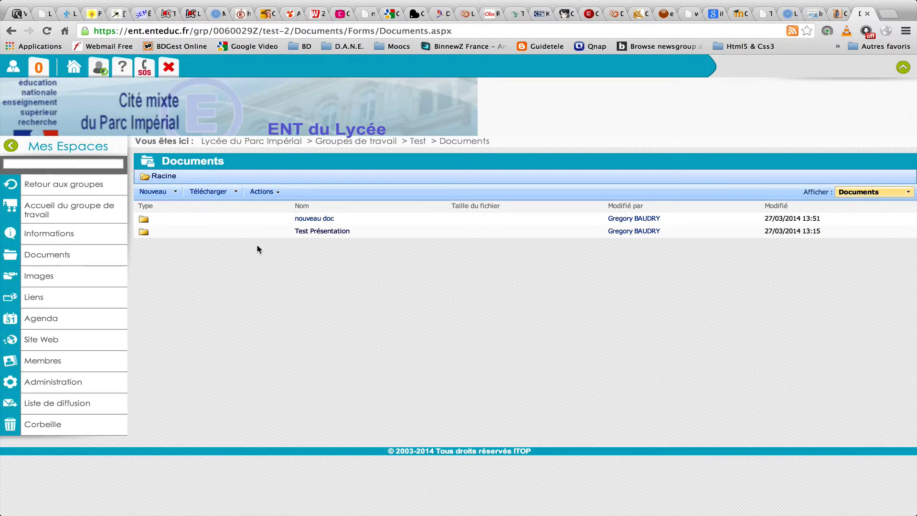
{"action": "mouse_move", "coordinate": [233, 223]}
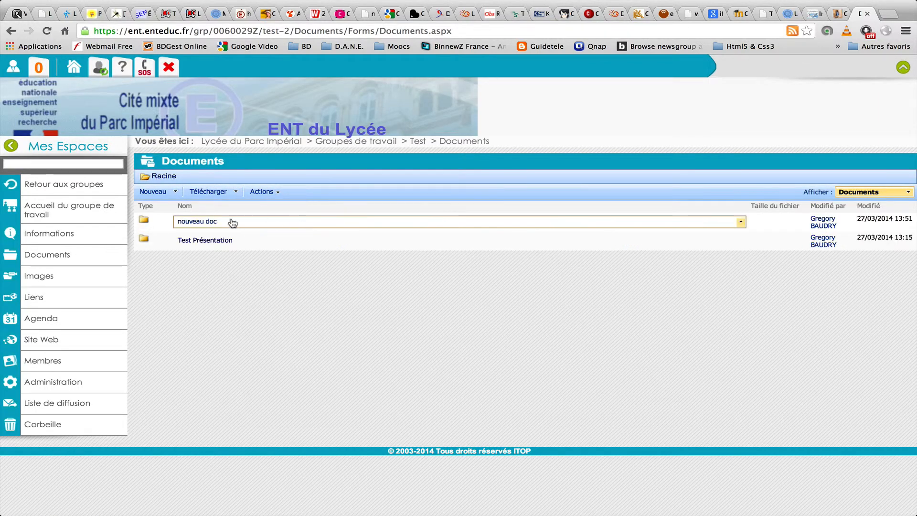
{"action": "left_click", "coordinate": [144, 221]}
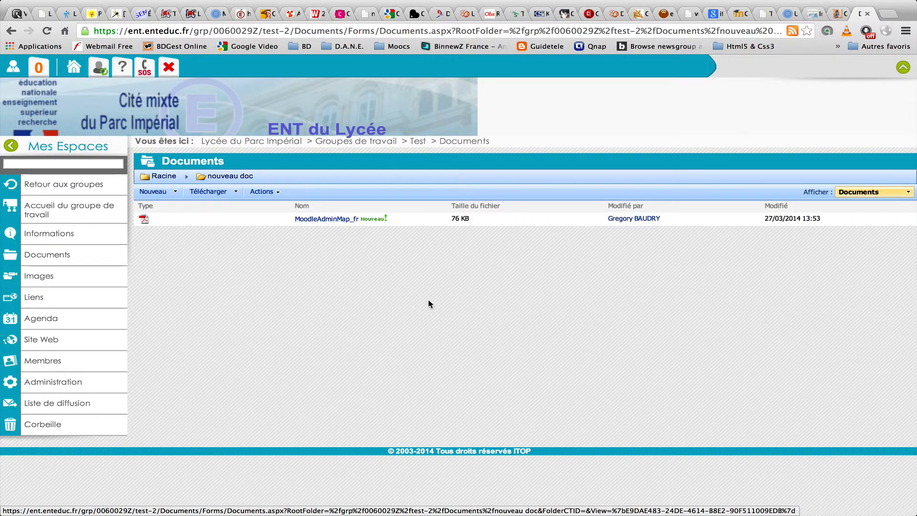
{"action": "key", "text": "ctrl+Left"}
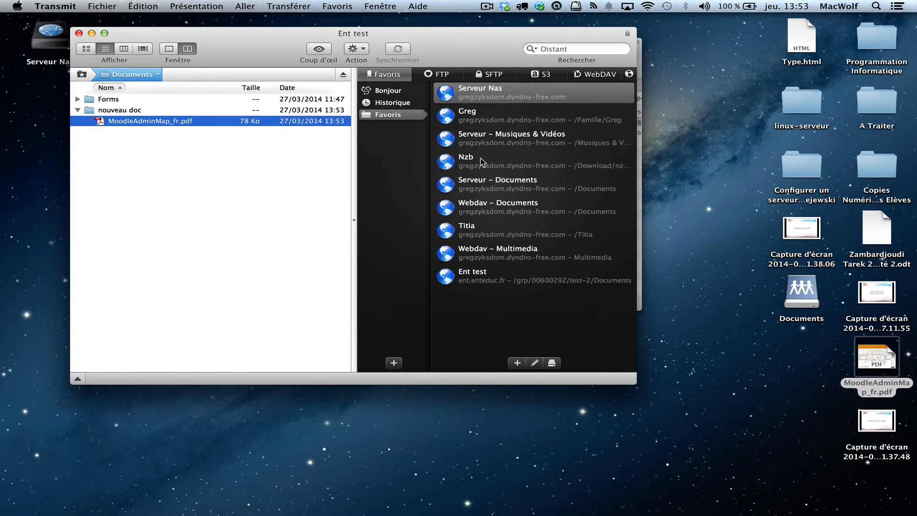
Step: Connect to the Serveur – Documents favourite and copy nice autrefois.pps to the local side
{"action": "left_click", "coordinate": [482, 187]}
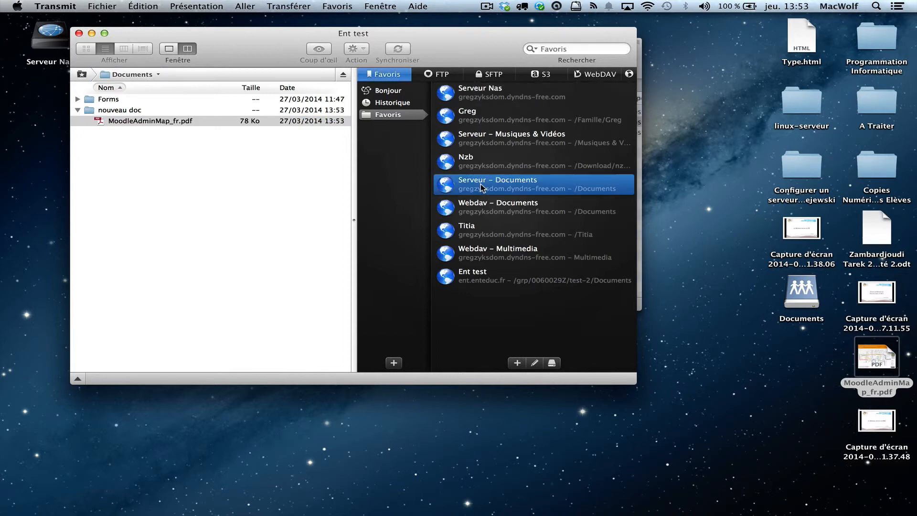
{"action": "double_click", "coordinate": [482, 187]}
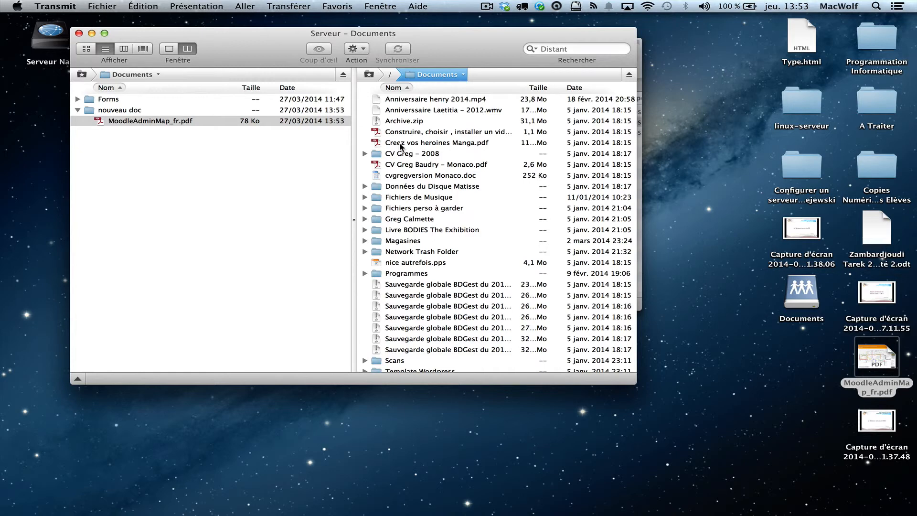
{"action": "left_click", "coordinate": [397, 264]}
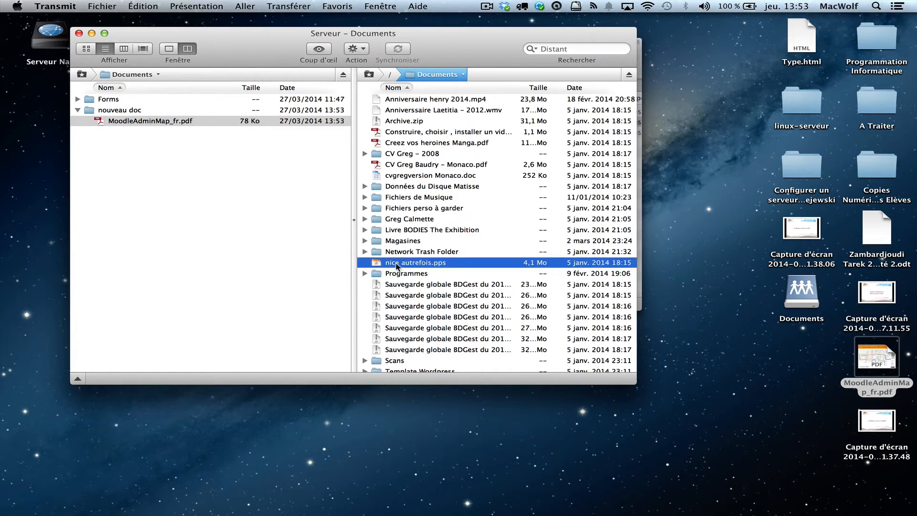
{"action": "mouse_move", "coordinate": [397, 266]}
{"action": "left_mouse_down"}
{"action": "mouse_move", "coordinate": [351, 243]}
{"action": "mouse_move", "coordinate": [244, 243]}
{"action": "mouse_move", "coordinate": [396, 252]}
{"action": "mouse_move", "coordinate": [405, 266]}
{"action": "left_mouse_up"}
Step: Close the Transmit window and the Finder Documents window
{"action": "left_click", "coordinate": [79, 33]}
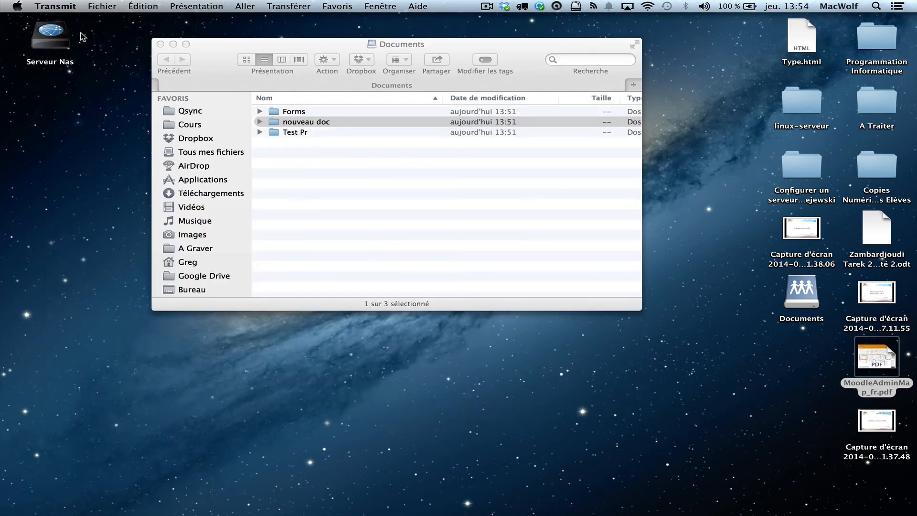
{"action": "left_click", "coordinate": [220, 65]}
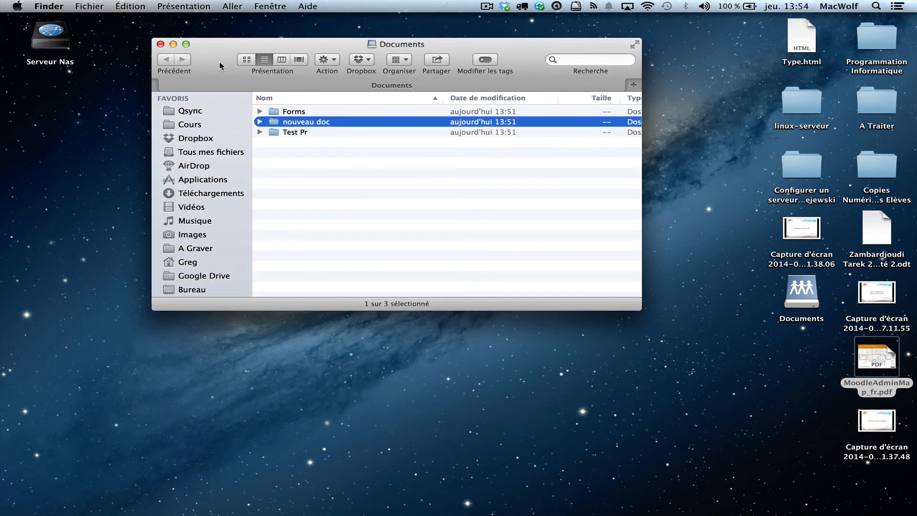
{"action": "key", "text": "super+w"}
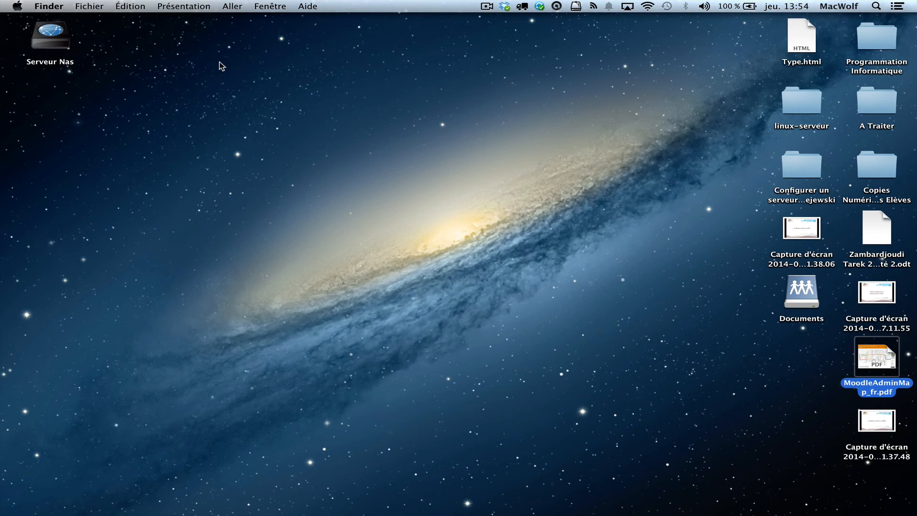